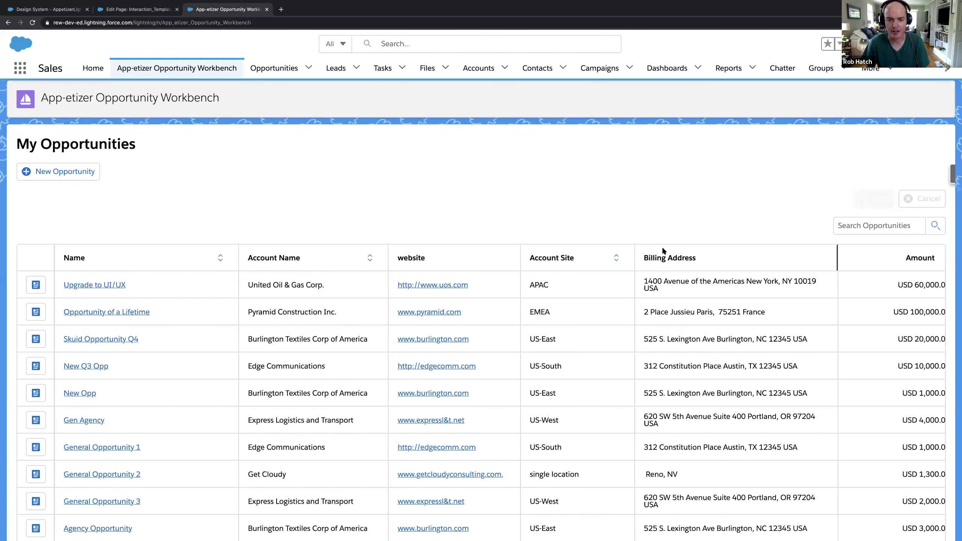
Step: View and close the detail popup of Opportunity of a Lifetime and the external-link prompt for the Upgrade to UI/UX opportunity's website
scroll(656, 295, right, 5)
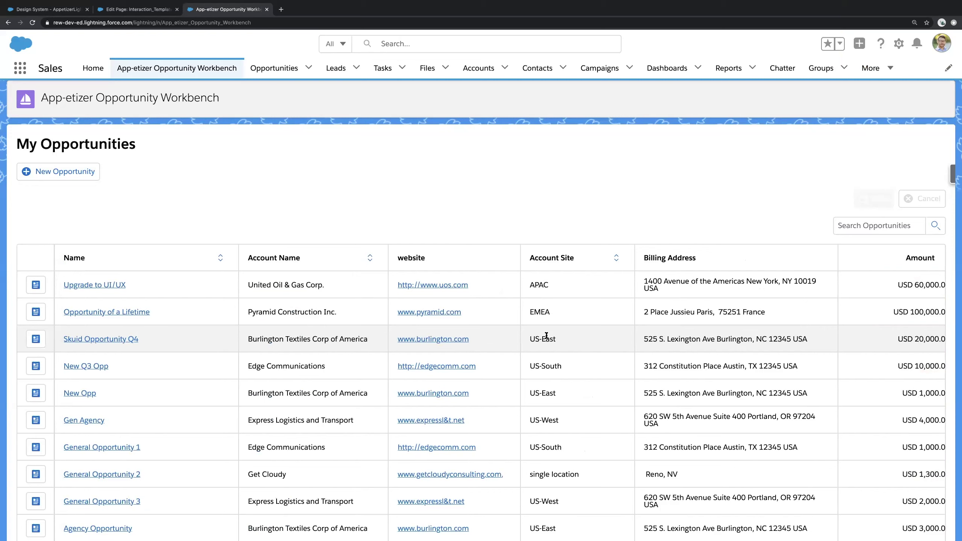
click(36, 313)
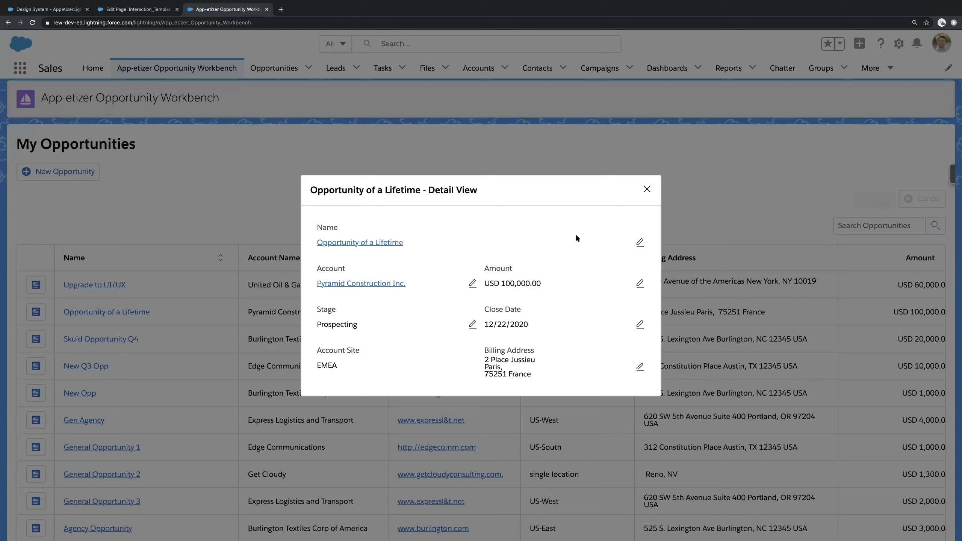
click(646, 189)
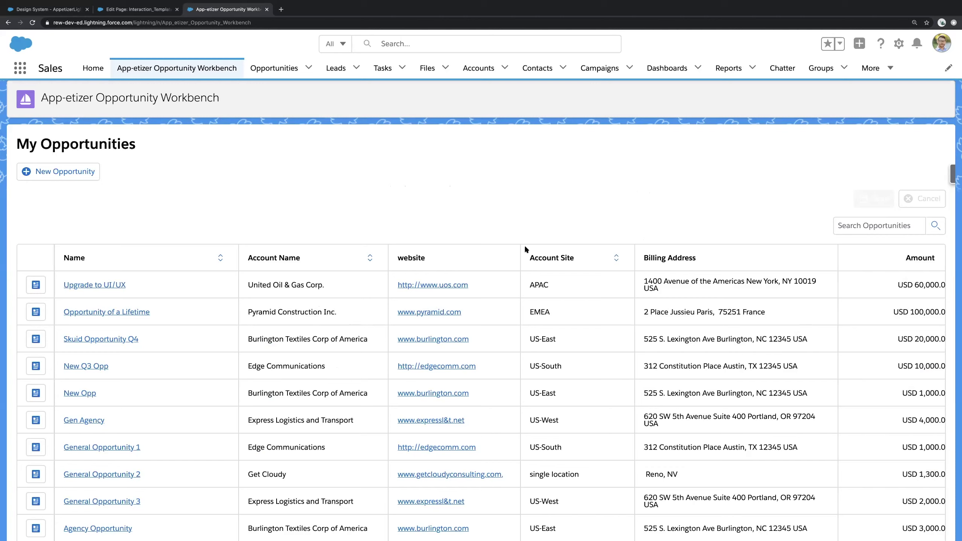
click(442, 285)
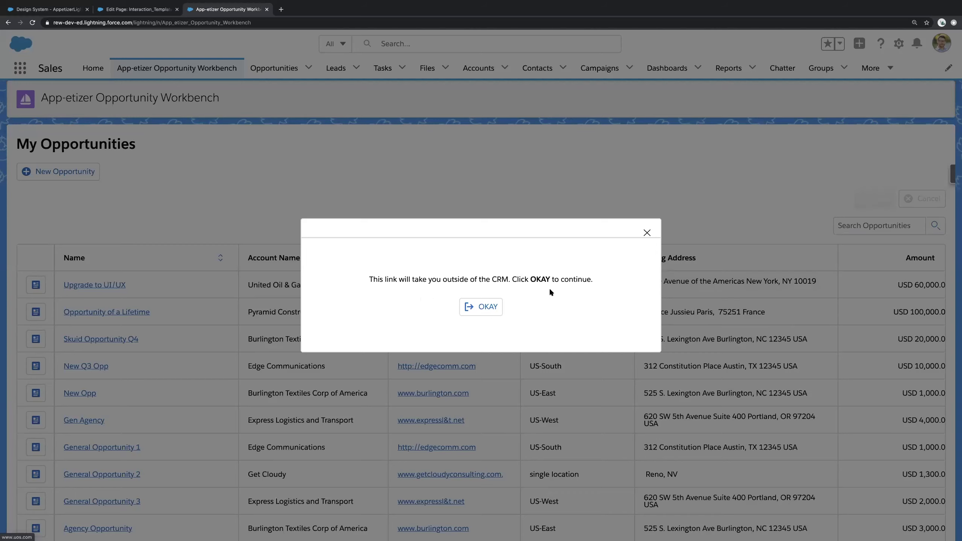
click(646, 233)
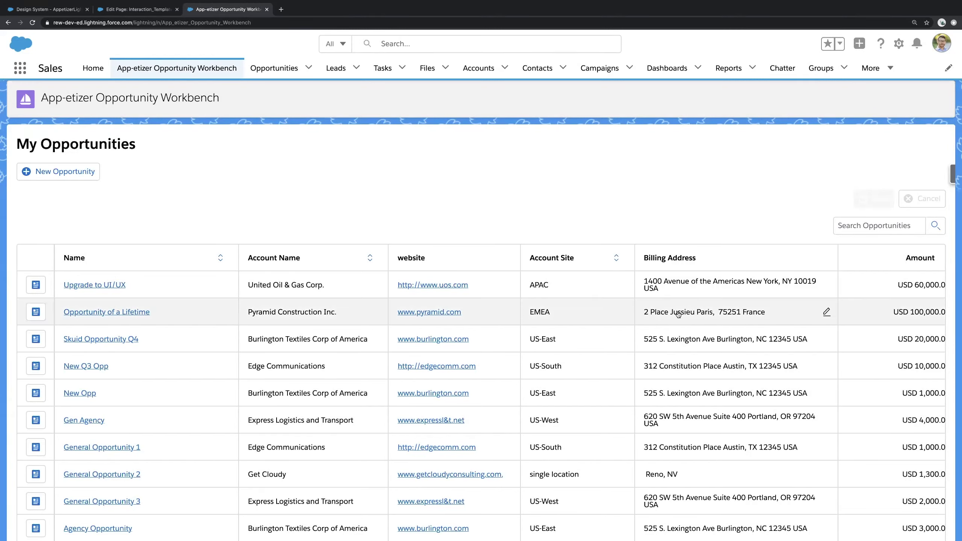
Step: Open the billing address of the United Oil & Gas Corp. opportunity for editing
scroll(678, 314, right, 1)
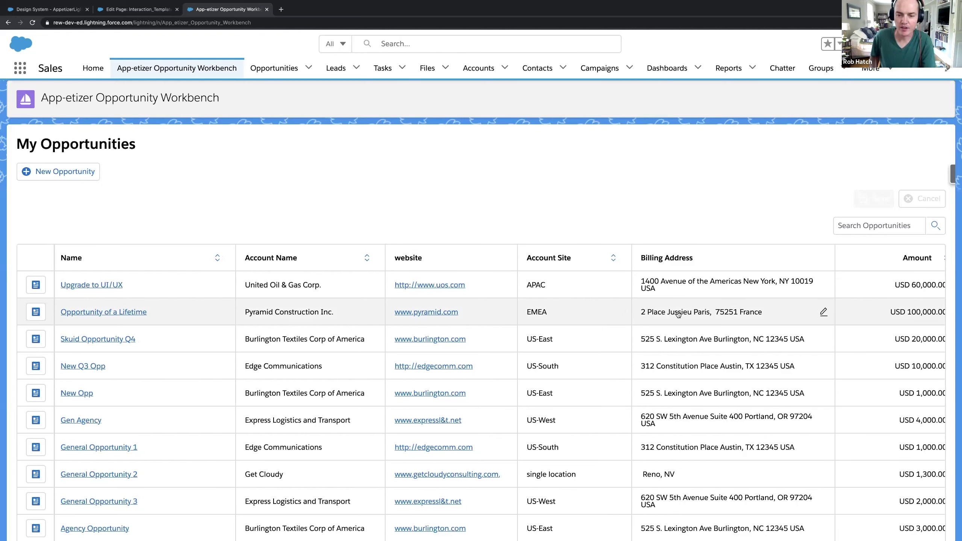
scroll(678, 314, right, 3)
scroll(678, 314, right, 6)
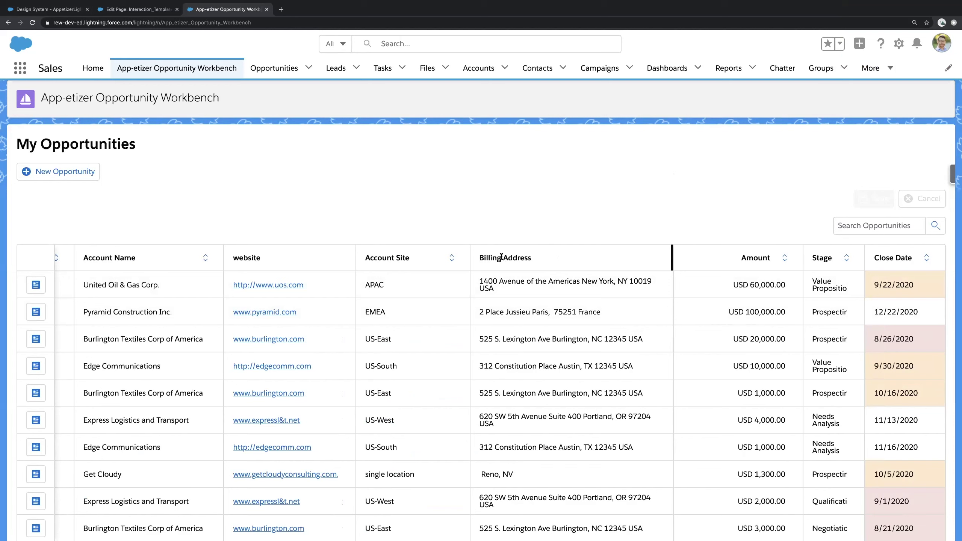
click(504, 281)
click(503, 281)
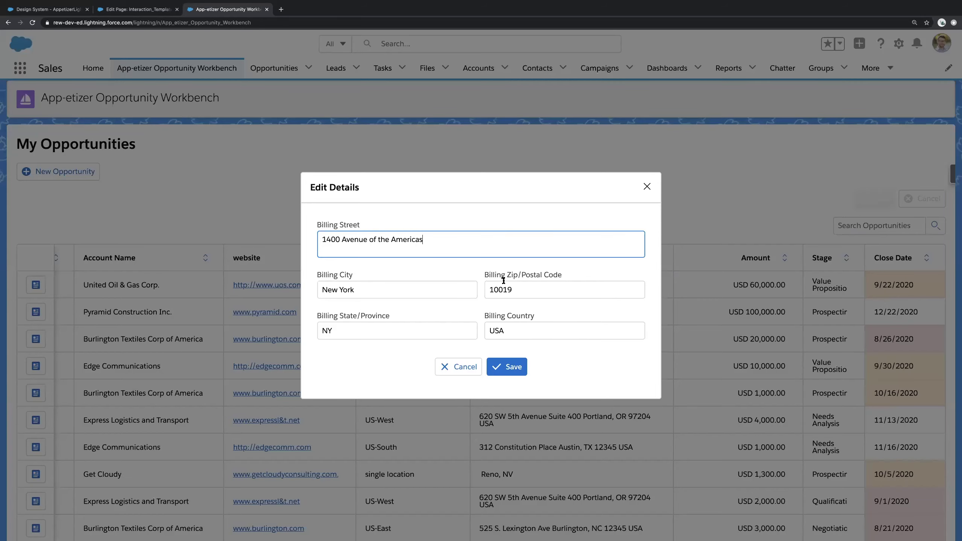
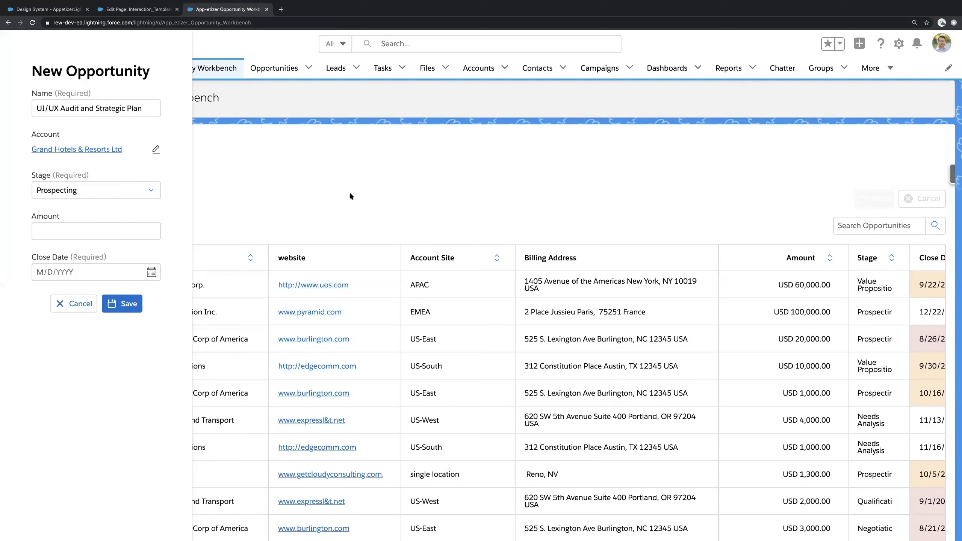
Step: Set the new opportunity's stage to Needs Analysis and its amount to 10000
click(130, 190)
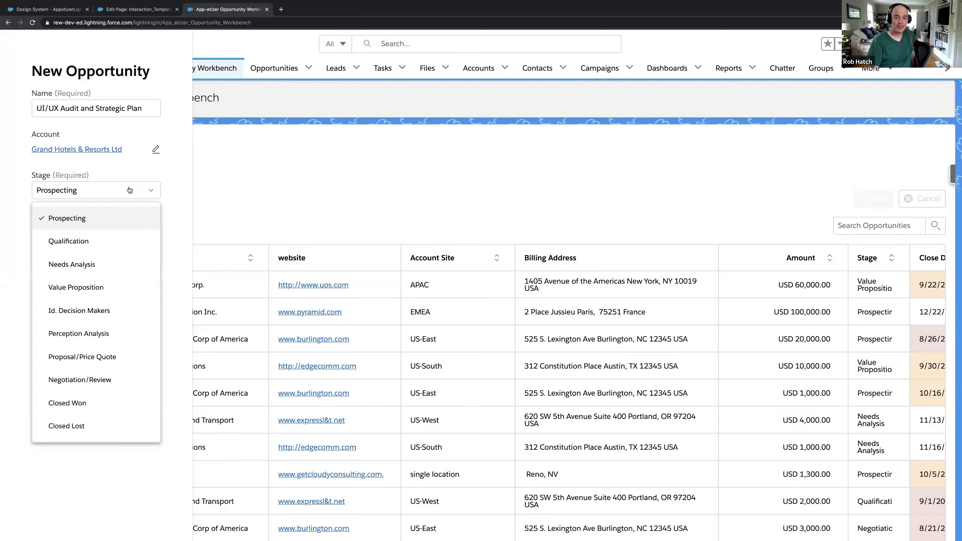
click(89, 264)
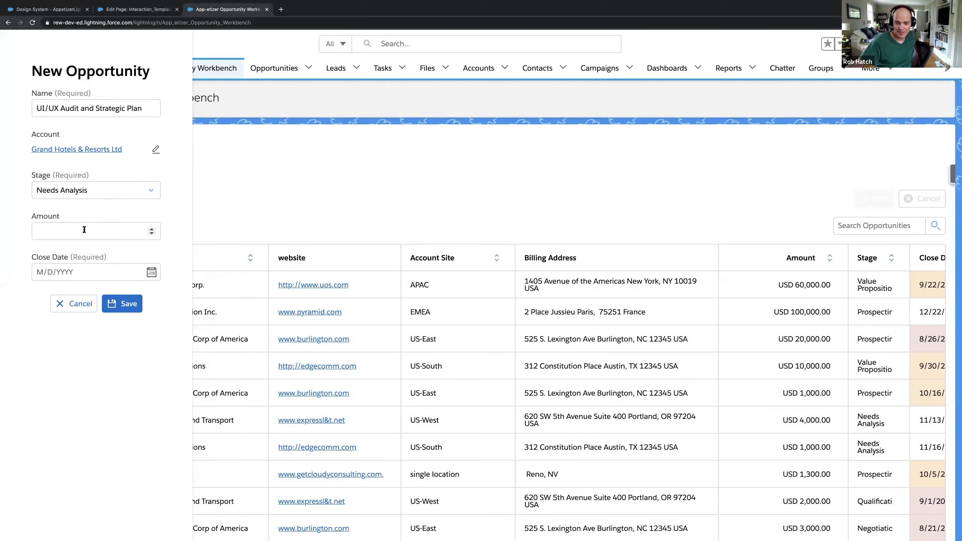
click(85, 229)
text(10000)
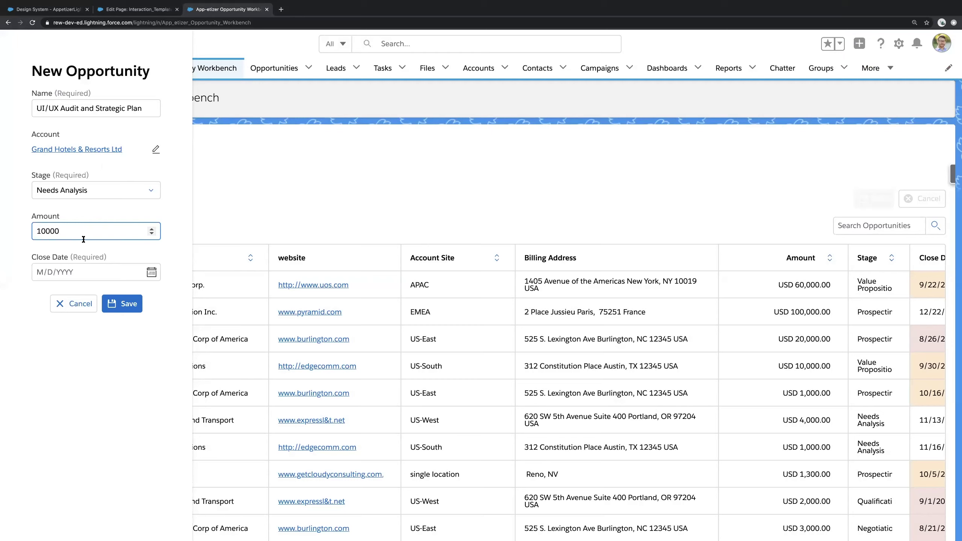
Step: Set the new opportunity's close date to 1/29/2021 and save the record
click(115, 272)
click(145, 300)
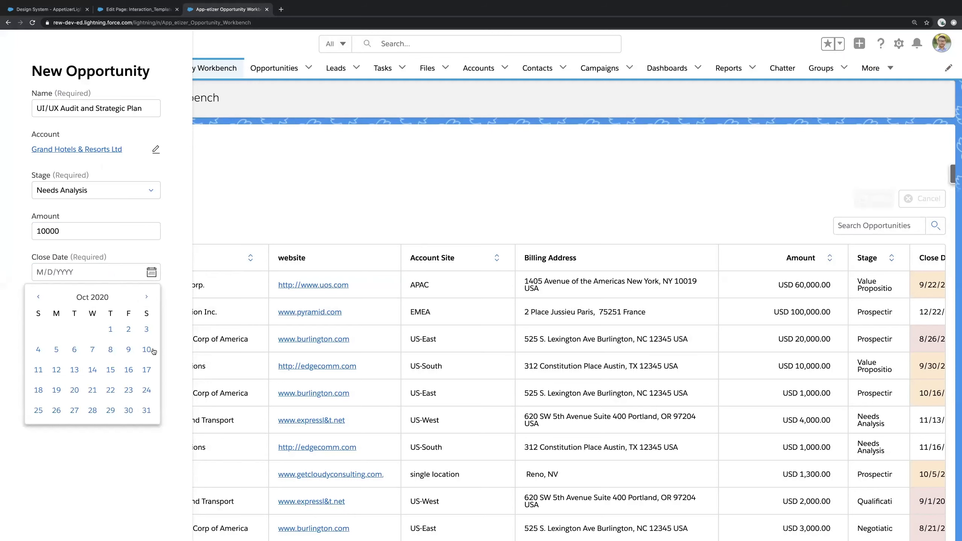
click(146, 297)
click(146, 297)
click(146, 297)
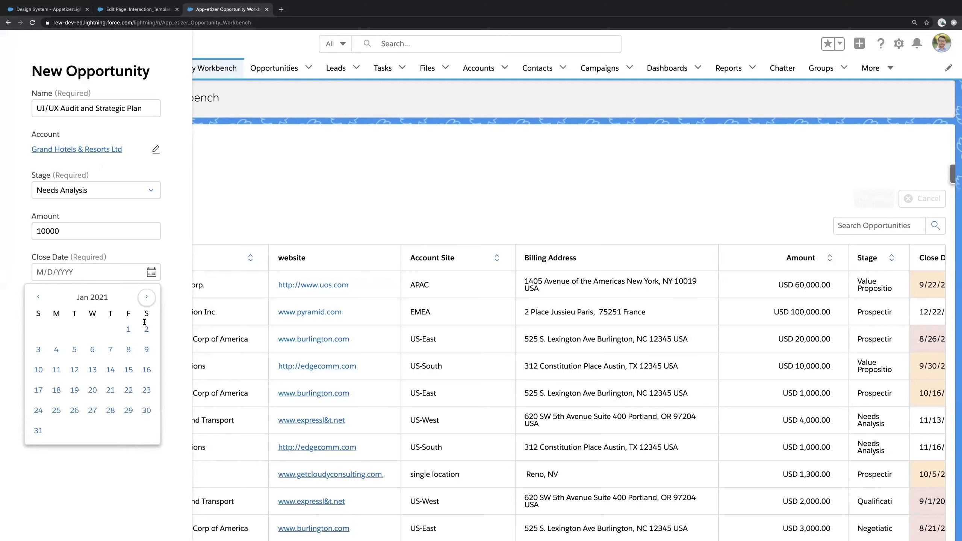
click(129, 410)
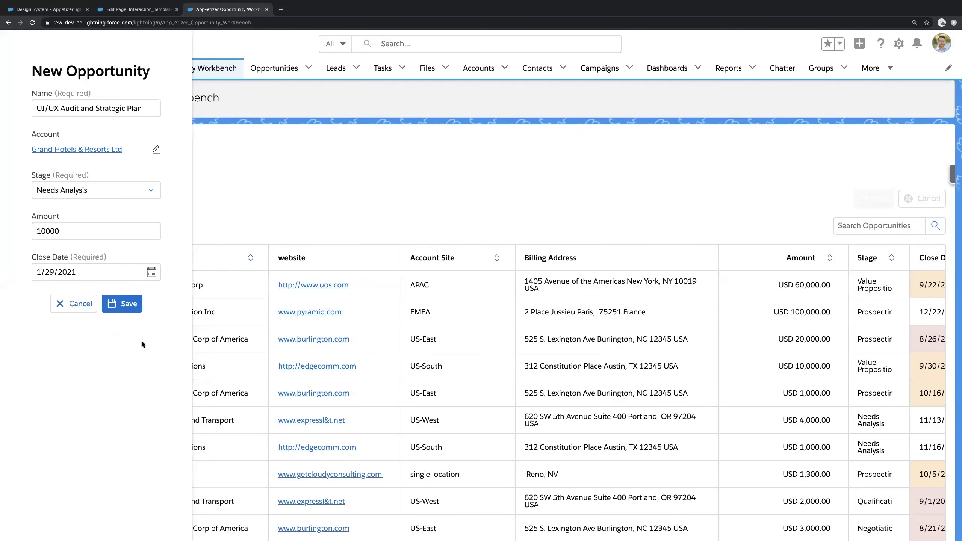
click(124, 305)
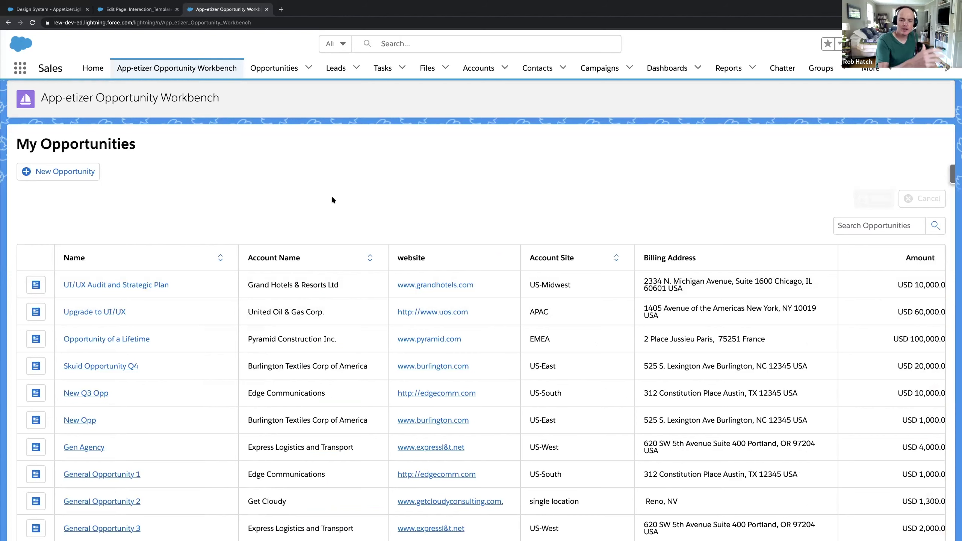
Step: Start a new opportunity to show its account picker, and dismiss both without choosing an account
click(66, 171)
click(156, 149)
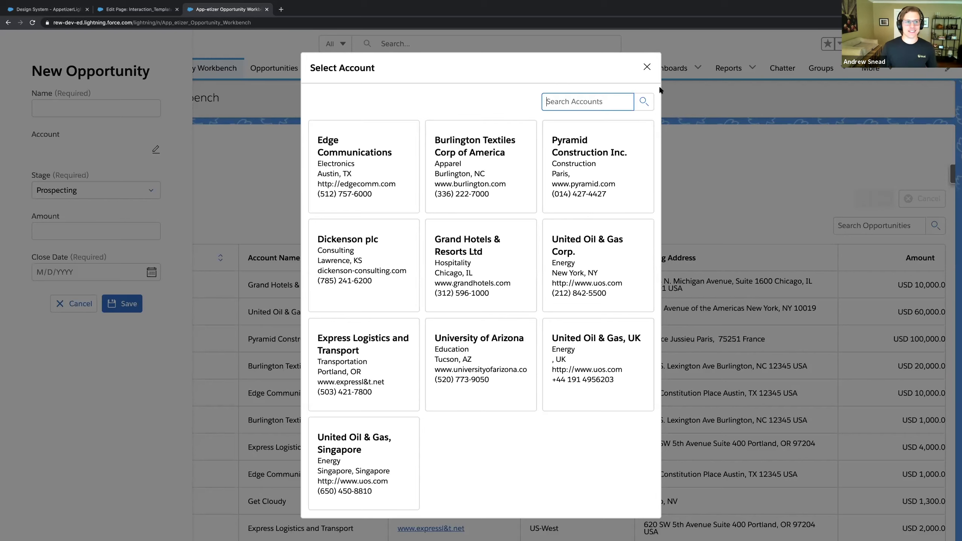
click(646, 66)
key(Escape)
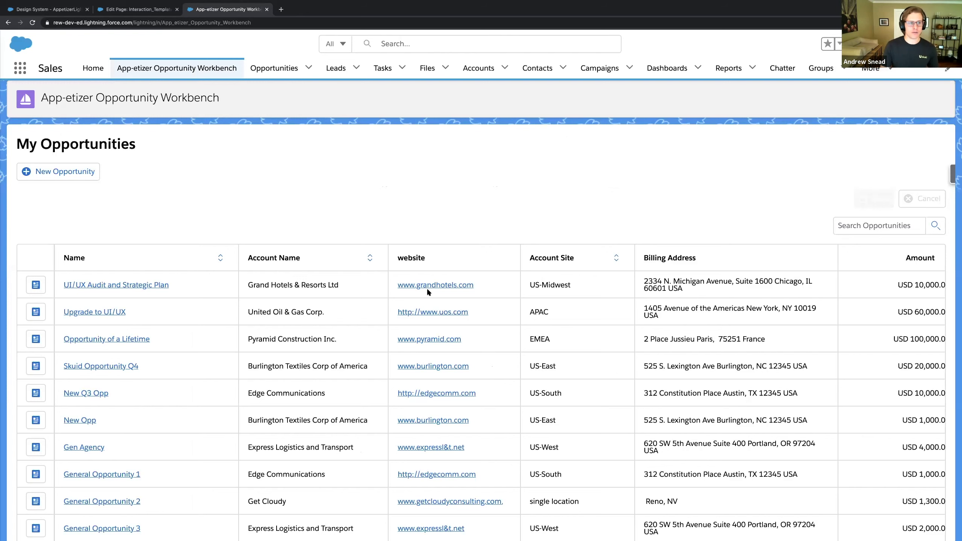
Step: View the external-link prompt and the billing address edit dialog for the UI/UX Audit and Strategic Plan opportunity, closing each without changes
click(479, 287)
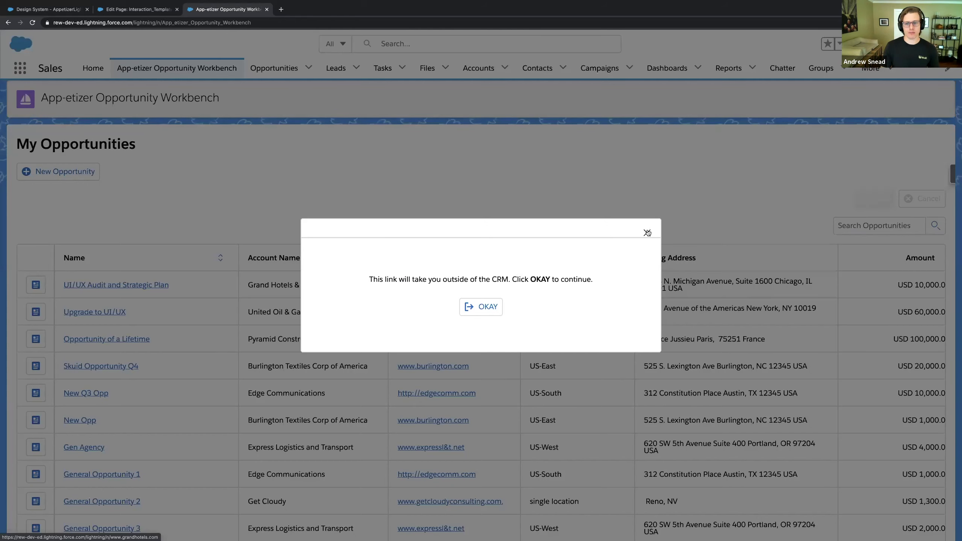
click(677, 282)
click(676, 282)
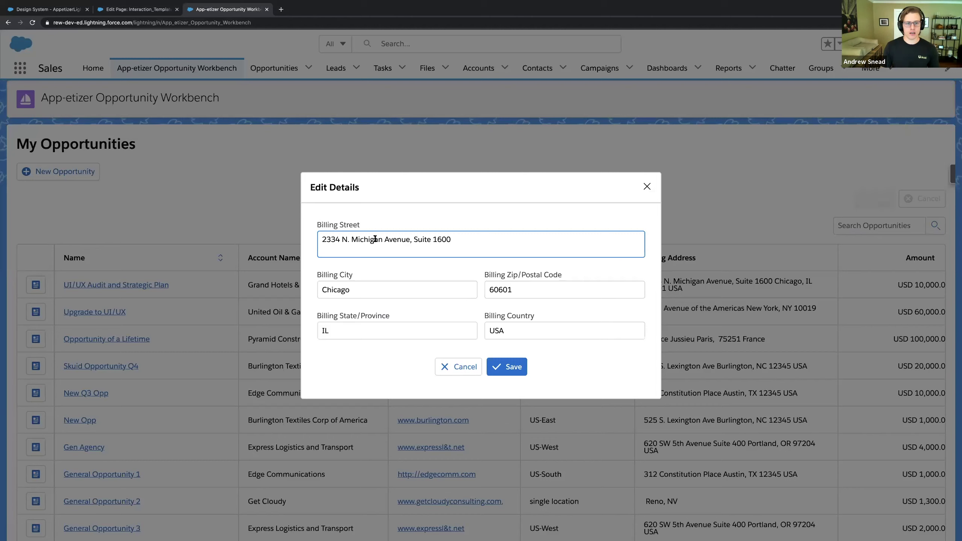
click(647, 187)
Step: Review the account cards and search option available for a new opportunity, and close the form without saving
click(90, 176)
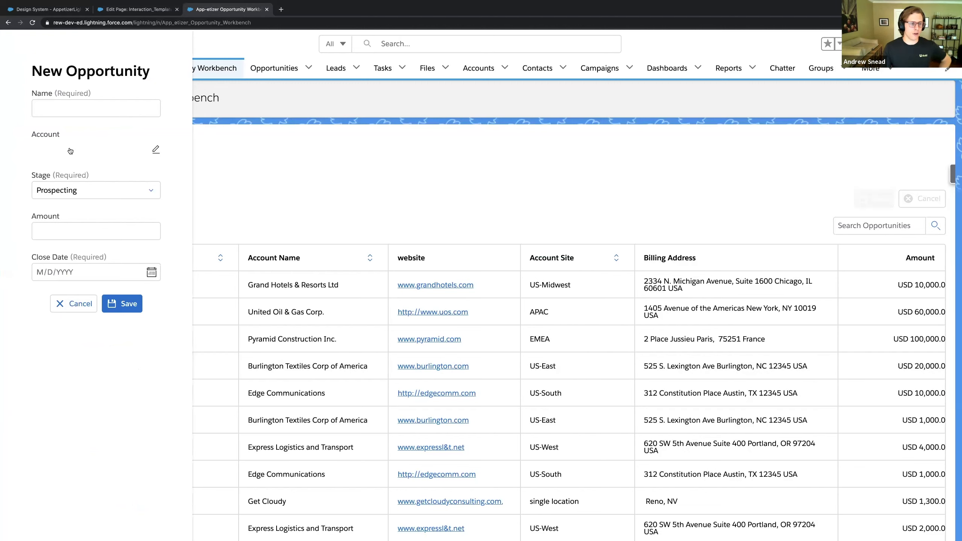
click(69, 147)
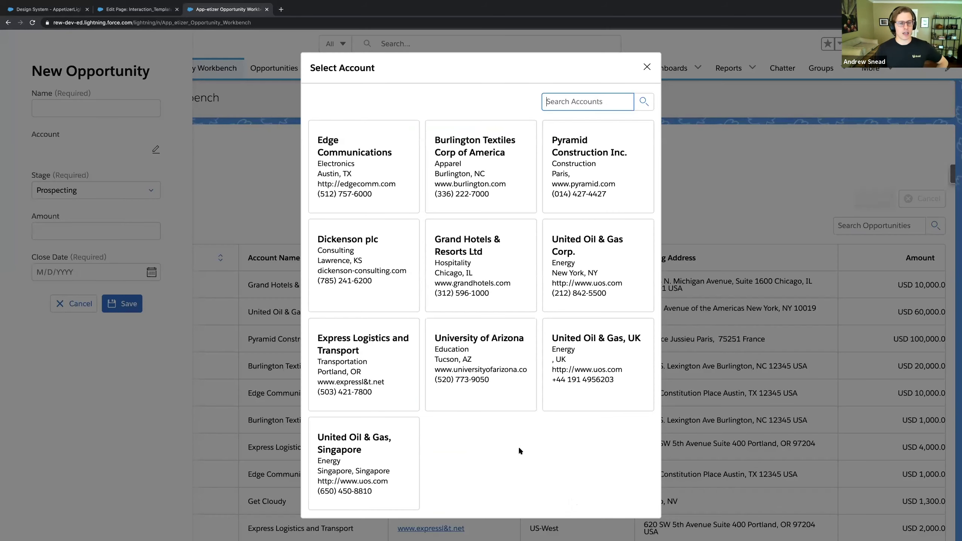
click(479, 125)
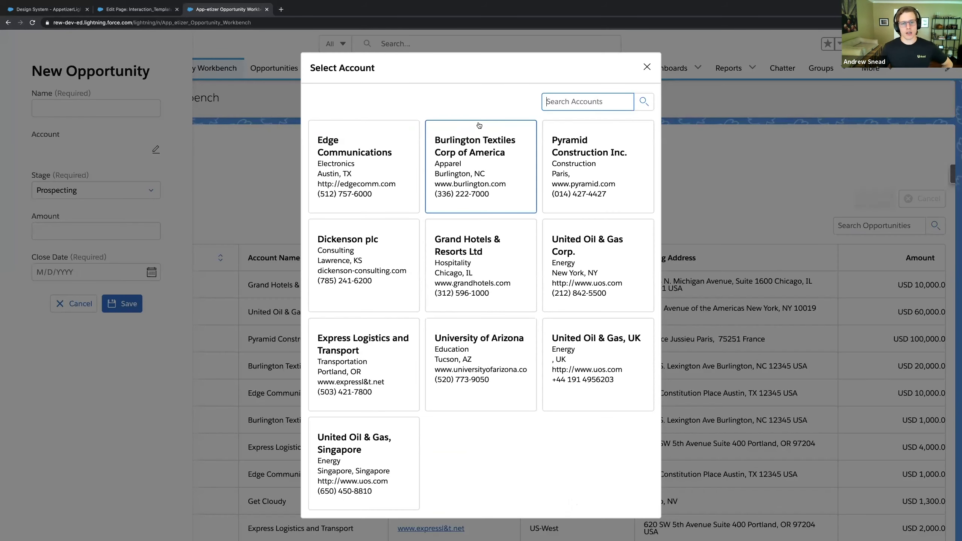
click(571, 100)
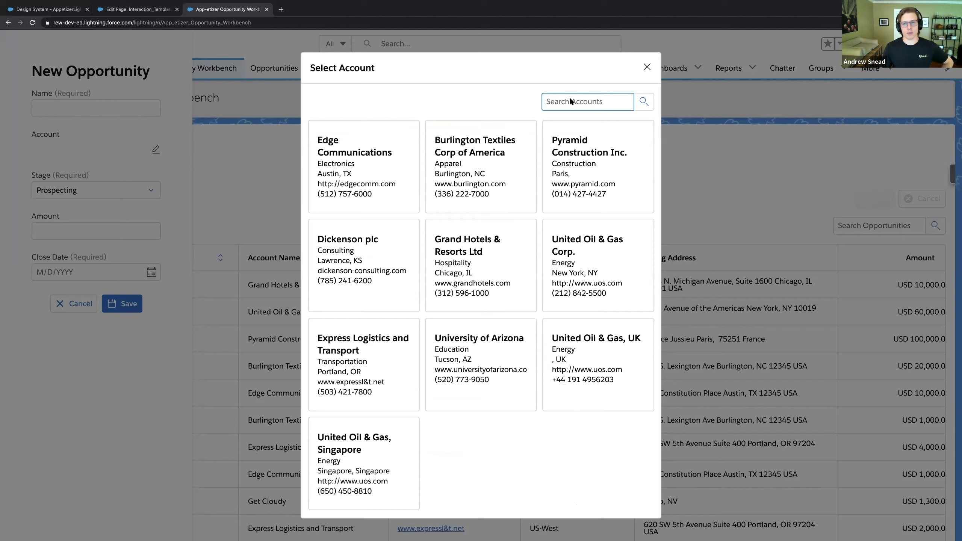
click(647, 68)
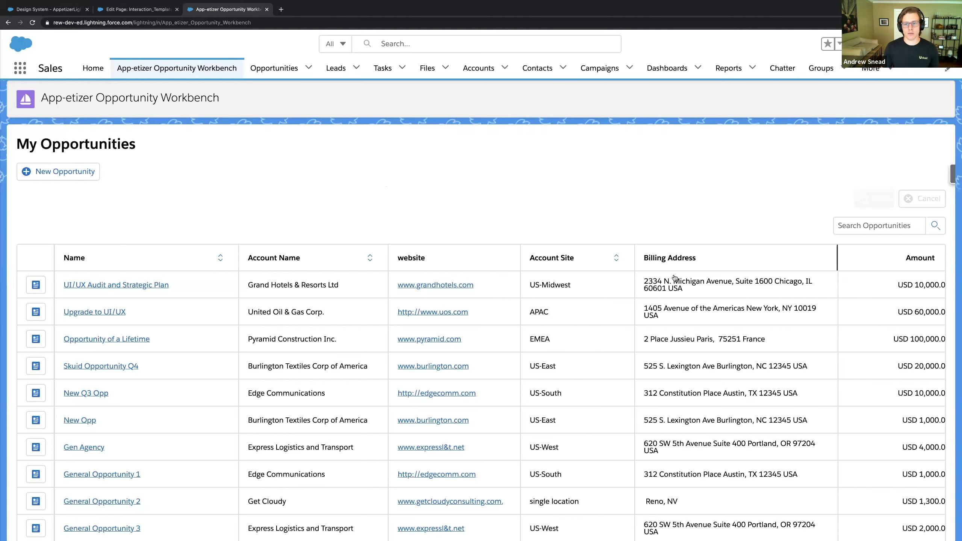
Step: Switch to the Skuid page builder and open the style variant conditions of the opportunity table's Amount field
scroll(736, 272, right, 5)
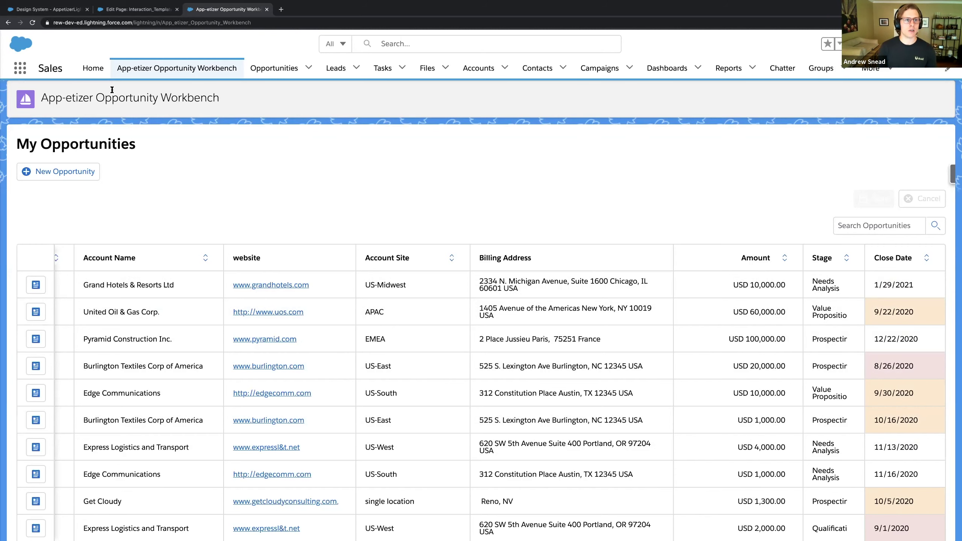
key(ctrl+shift+Tab)
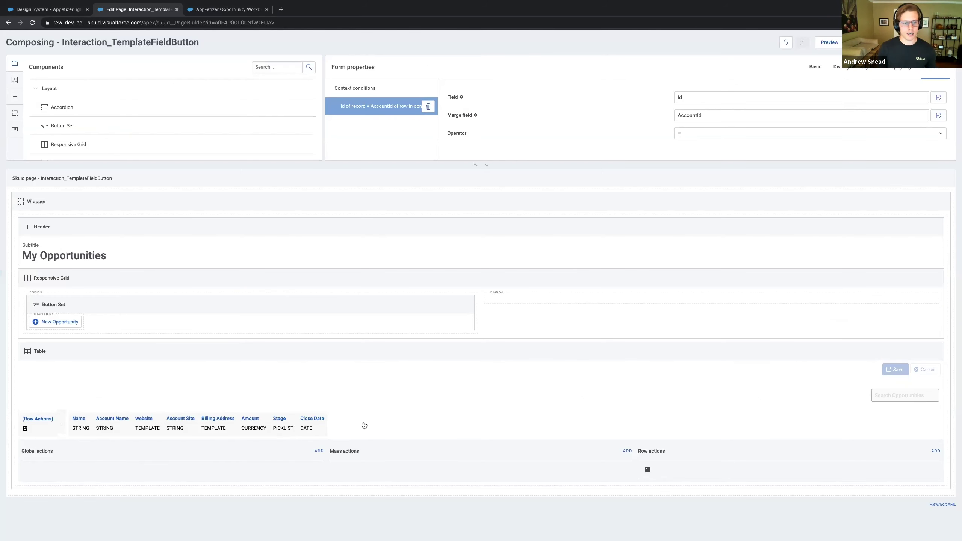
click(274, 402)
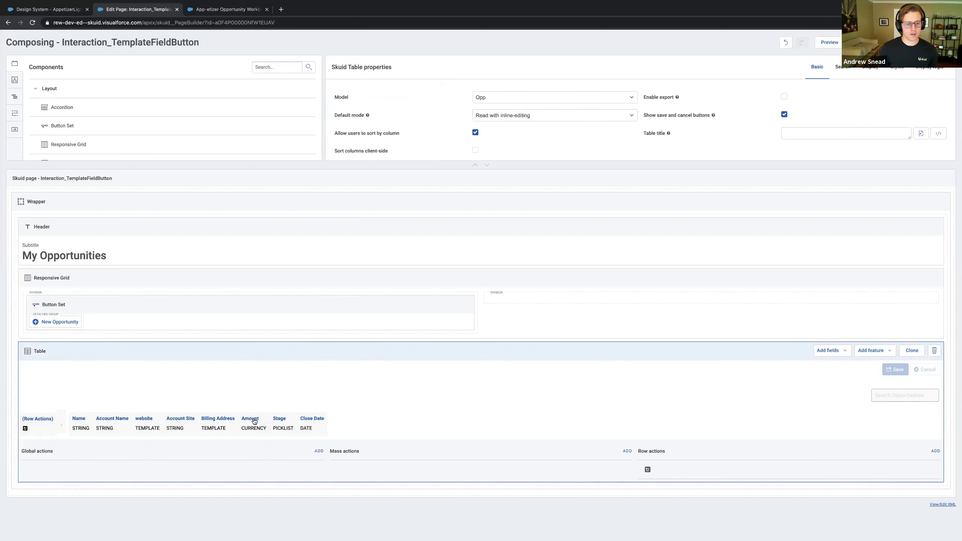
click(253, 423)
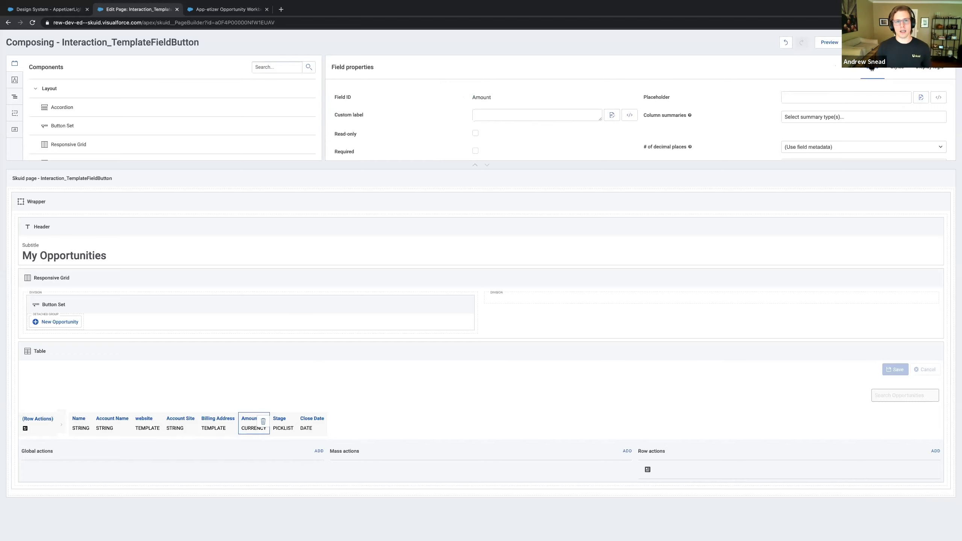
click(929, 70)
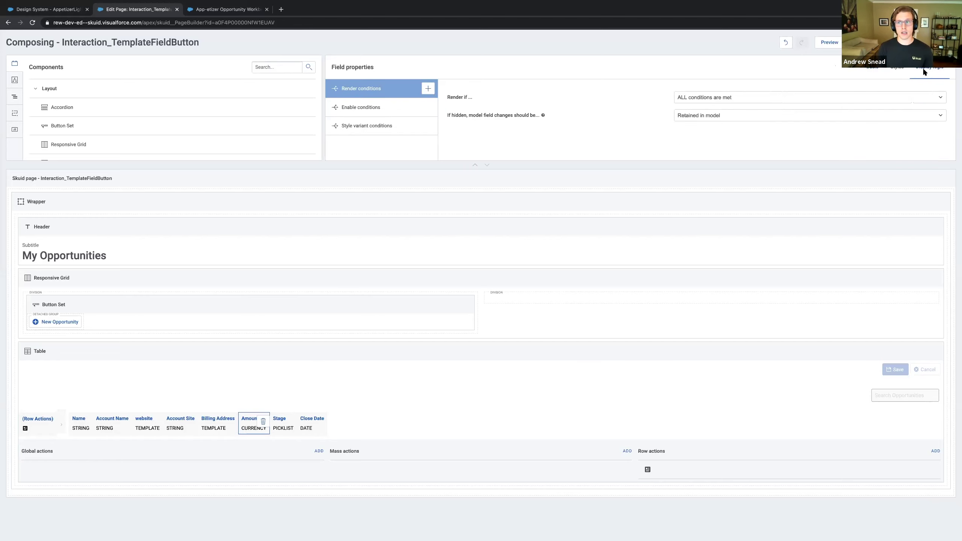
click(386, 132)
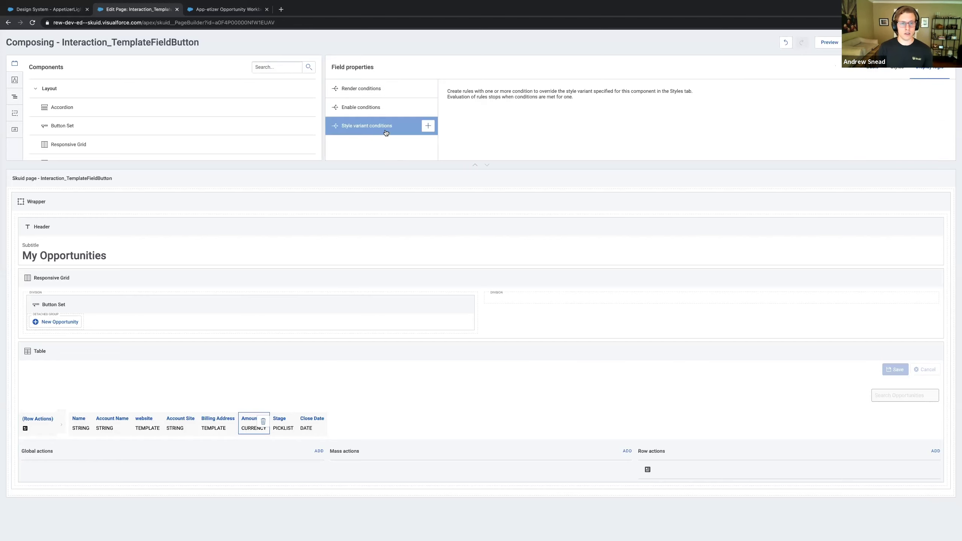
Step: Add a style variant rule to the Amount field that applies the High Value variant
click(428, 126)
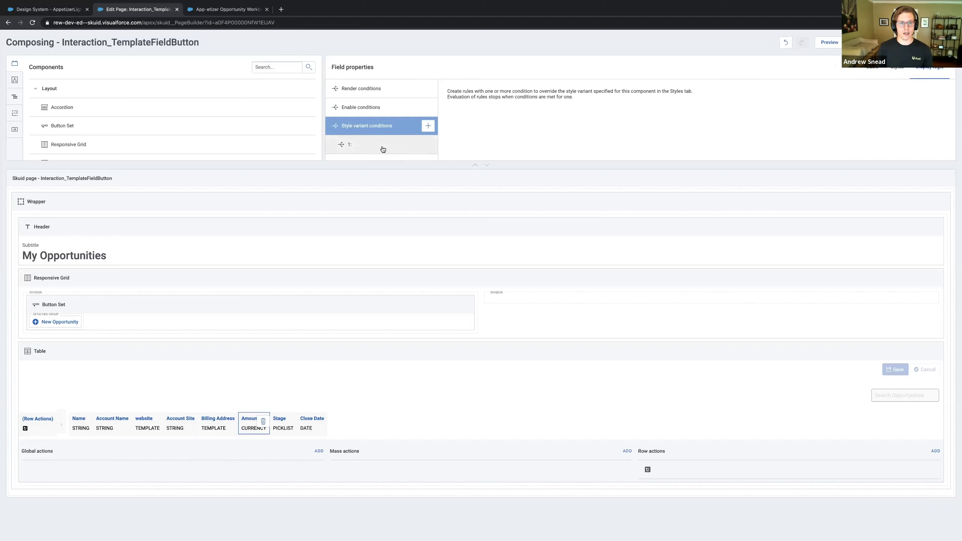
click(383, 149)
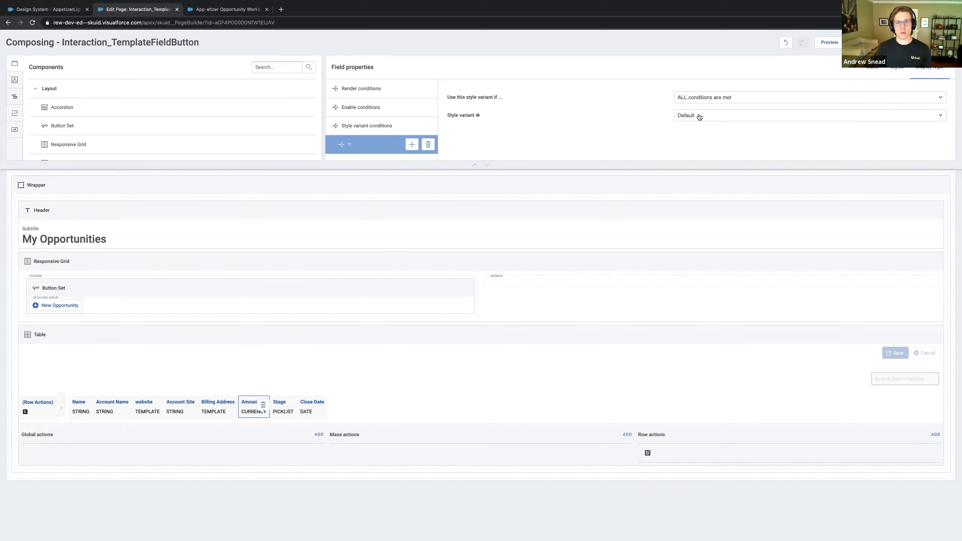
click(699, 117)
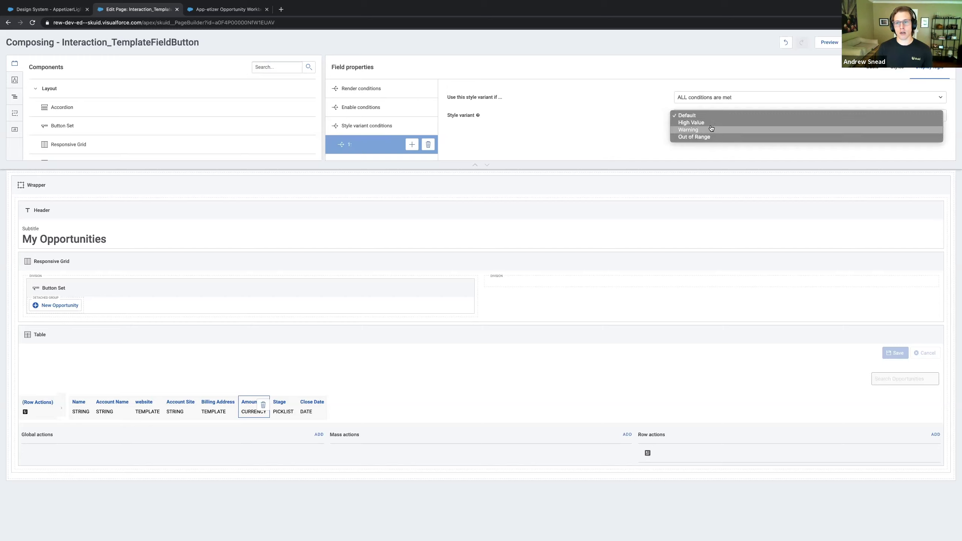
click(709, 122)
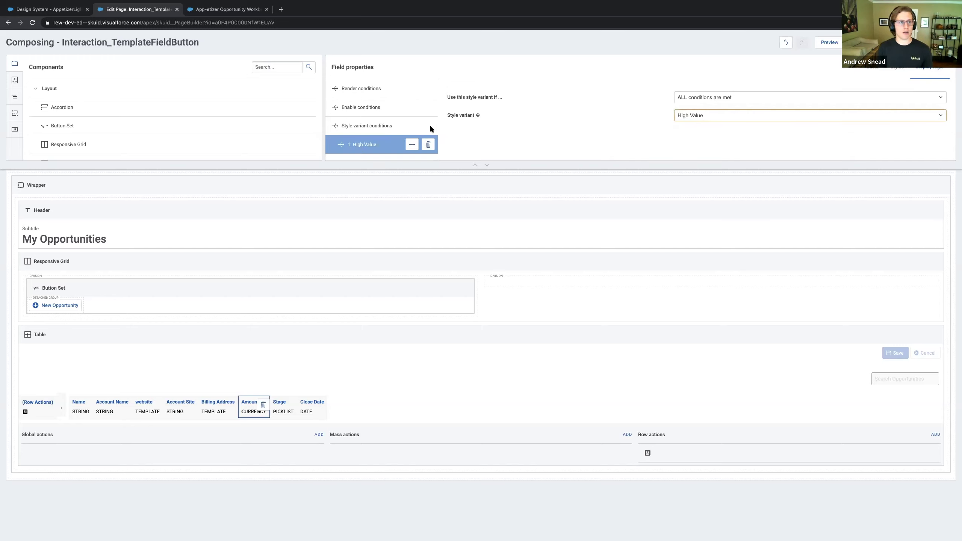